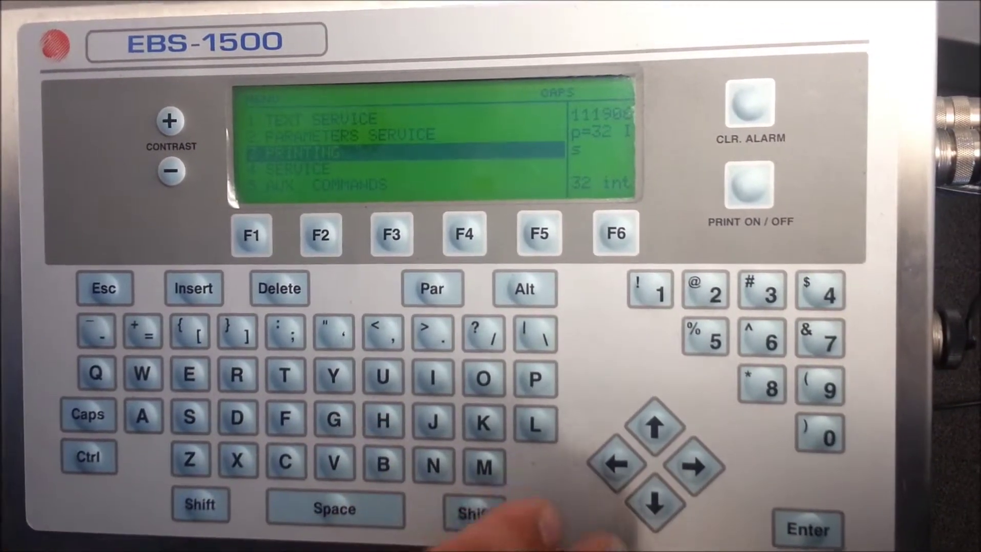
Step: Go to Text Service and highlight Create New Text
key(Up)
key(Up)
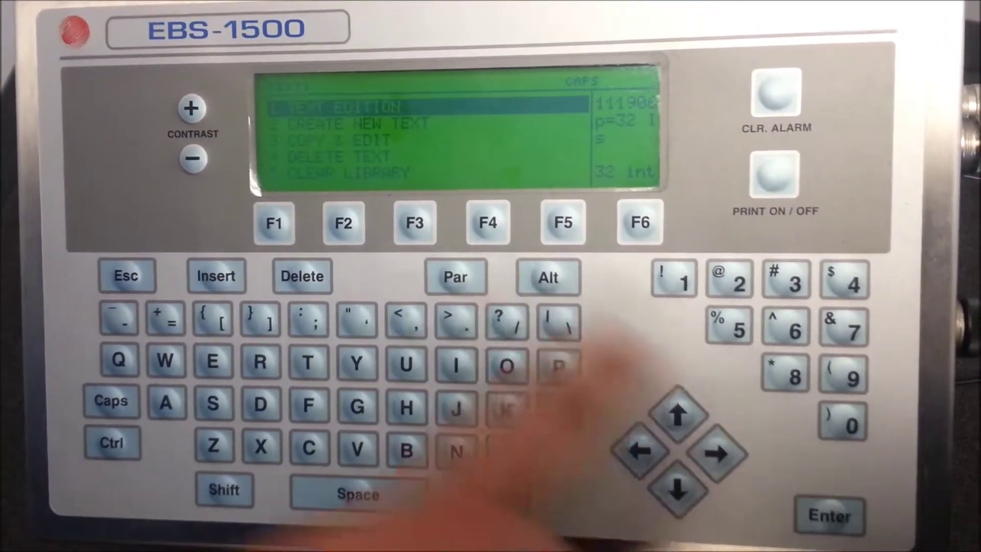
key(Down)
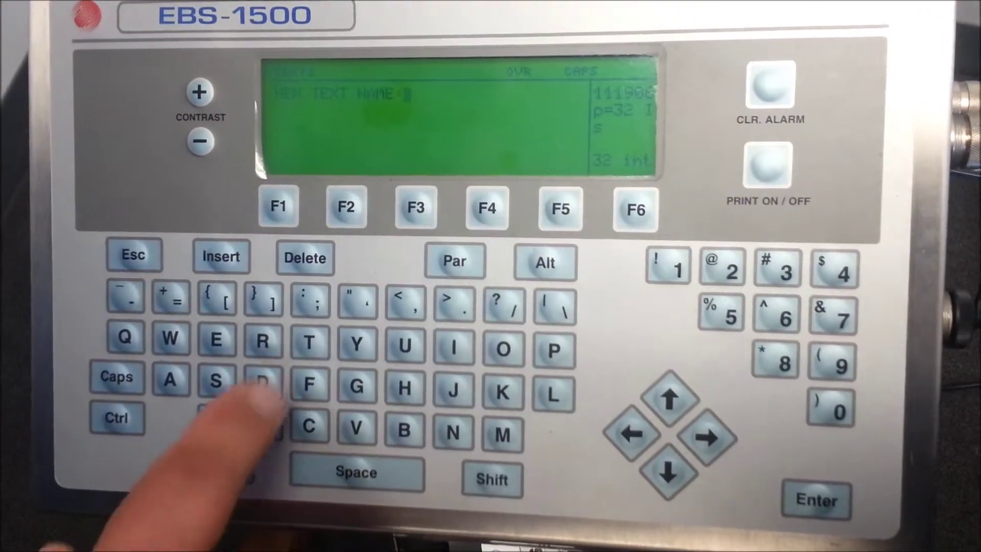
text(EST0001)
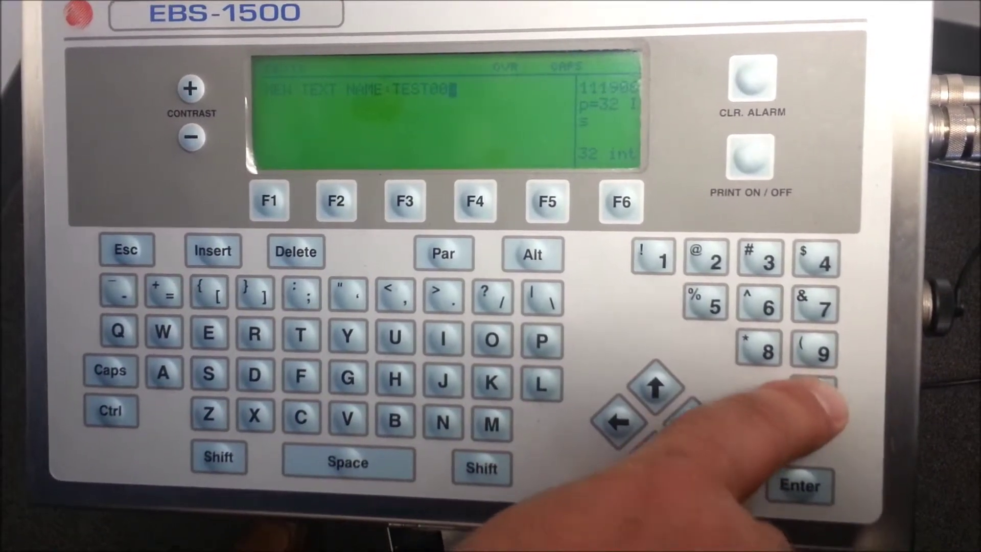
Step: Confirm the new text name TEST0001 to reach a blank editing screen
key(Return)
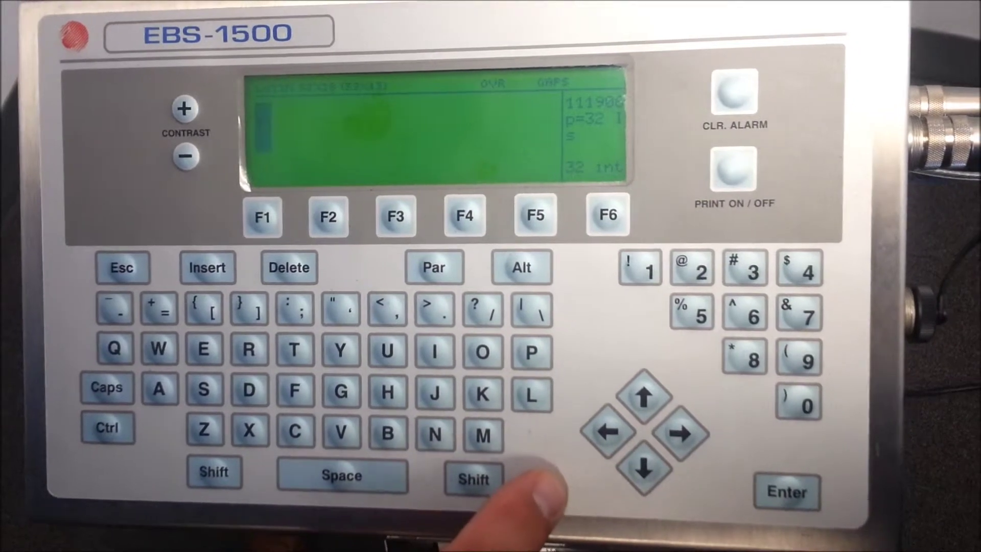
text(M)
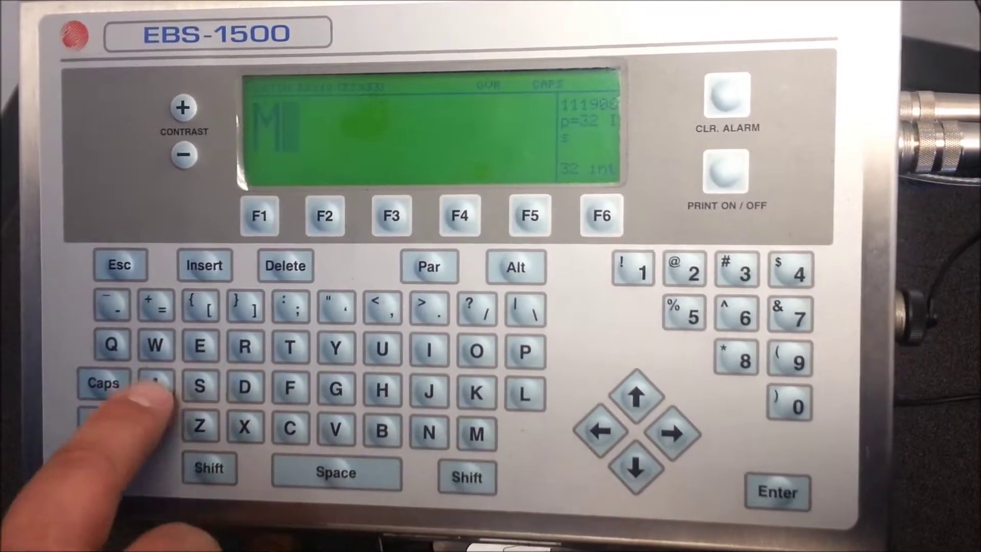
text(ADE IN C)
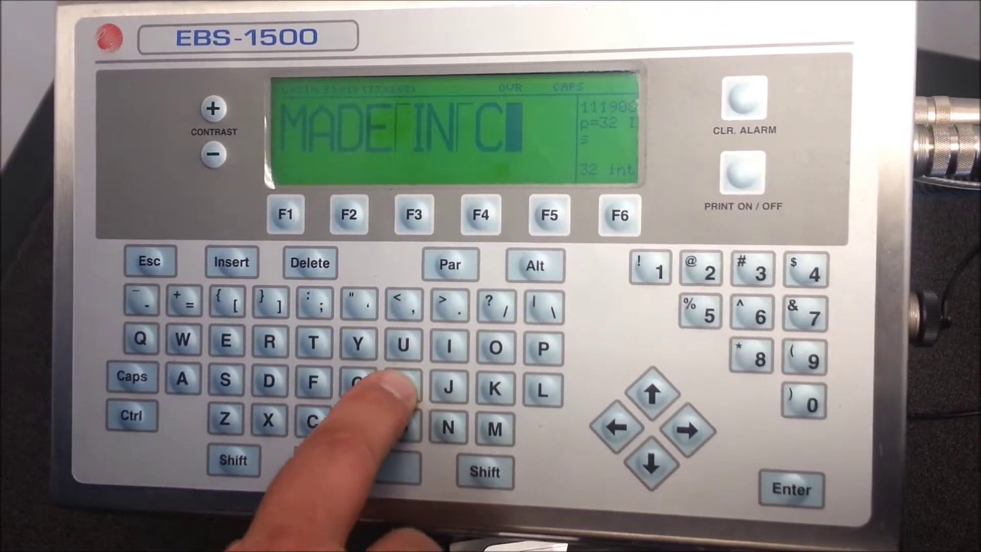
text(N)
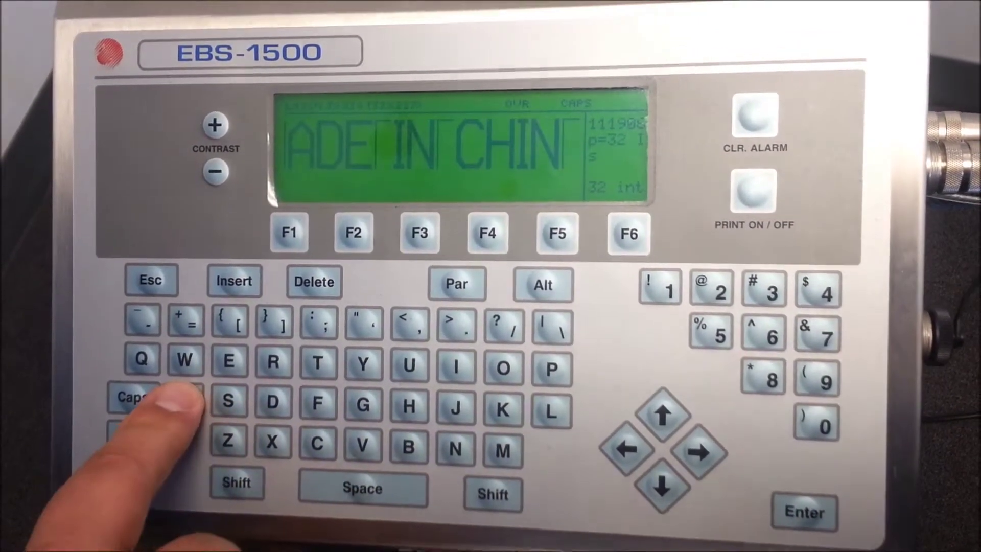
text(A)
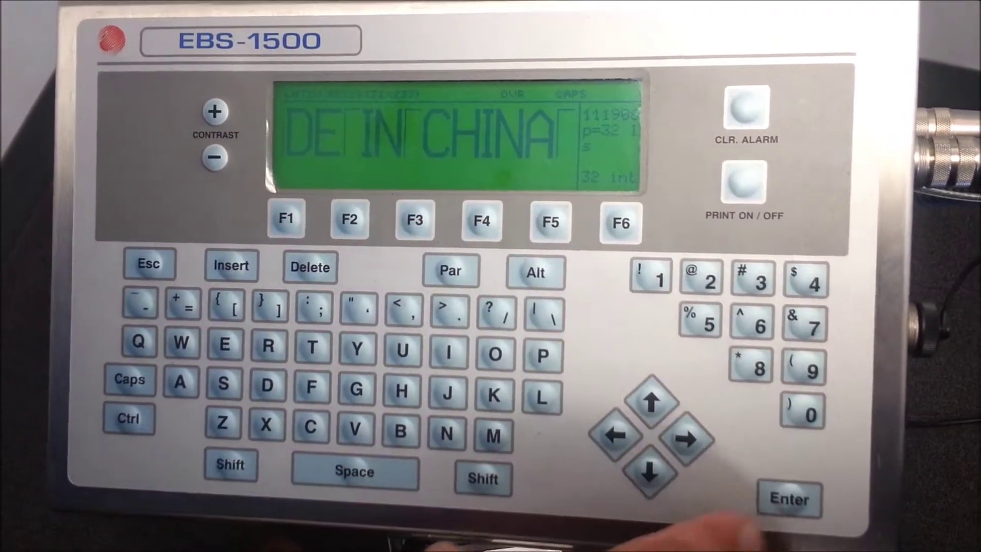
Step: Accept the typed message 'MADE IN CHINA'
key(Return)
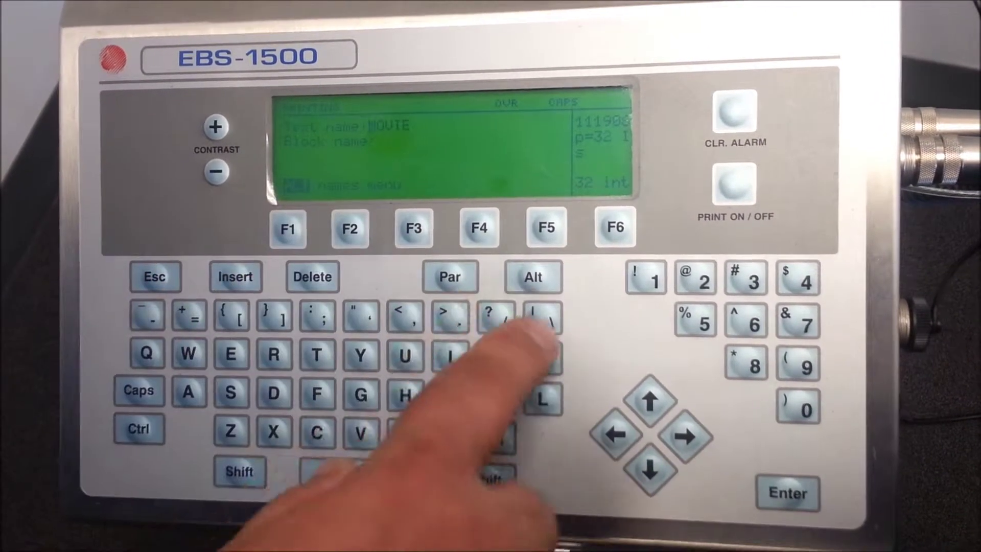
Step: Bring up the printing section's stored text names menu, which includes TEST0001
key(F1)
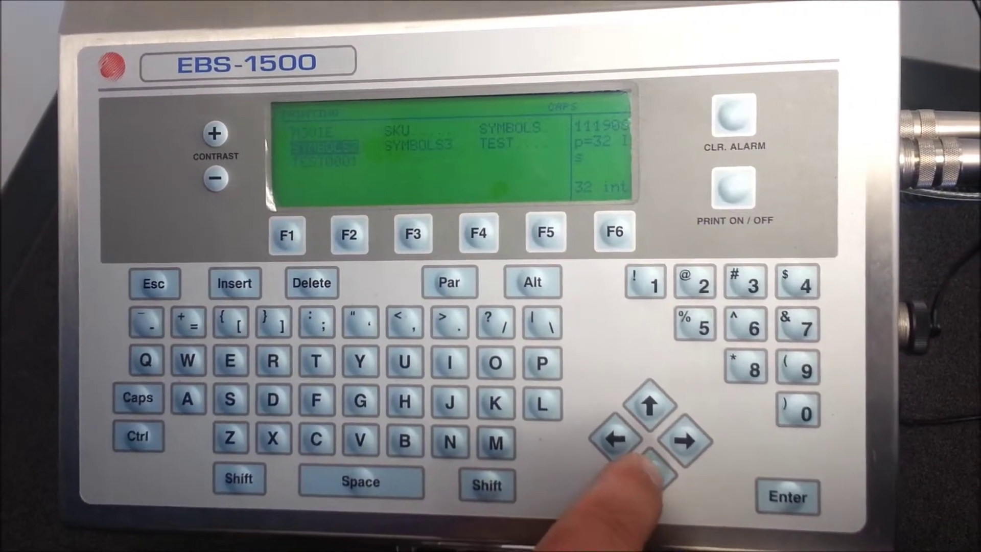
Step: Move to TEST0001 in the names list to select it for printing
key(Down)
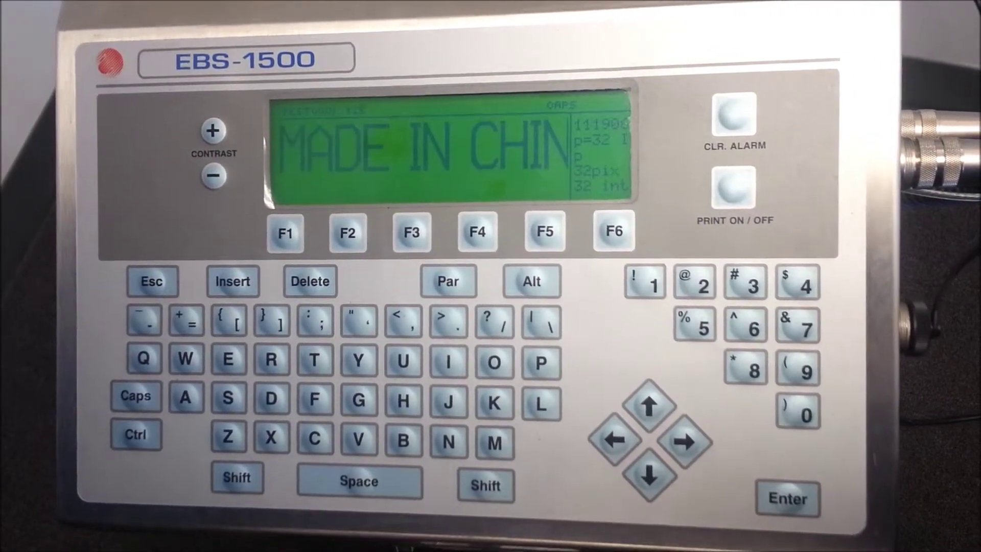